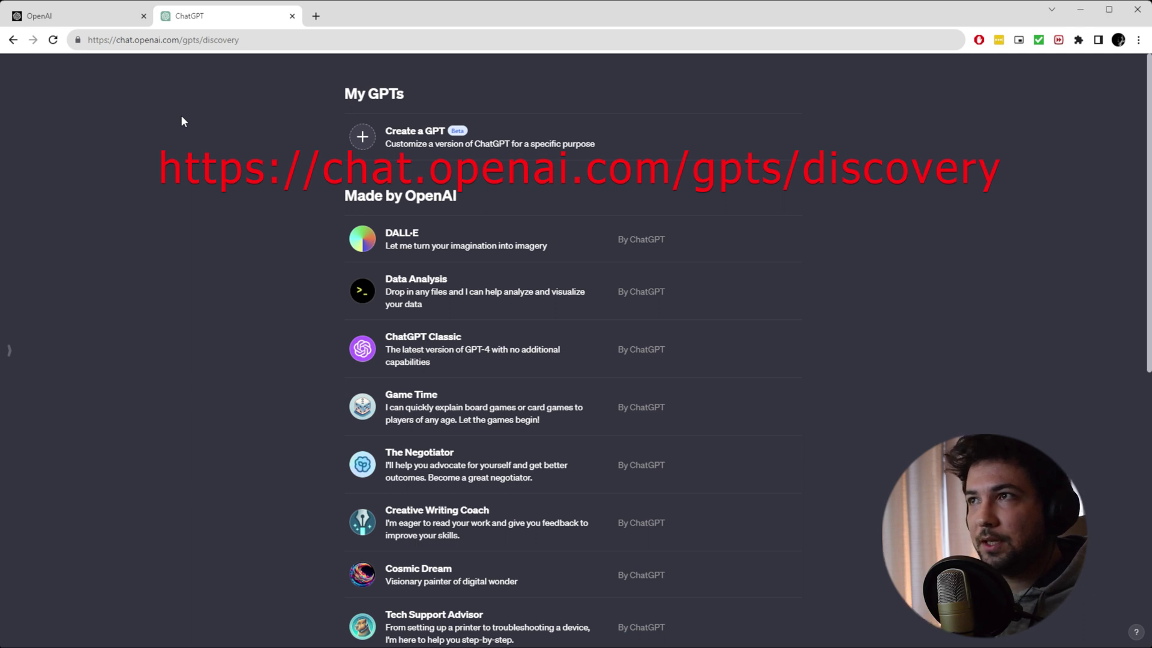
Scroll down through the GPT list and back up to the top.
scroll(413, 336, "down", 1)
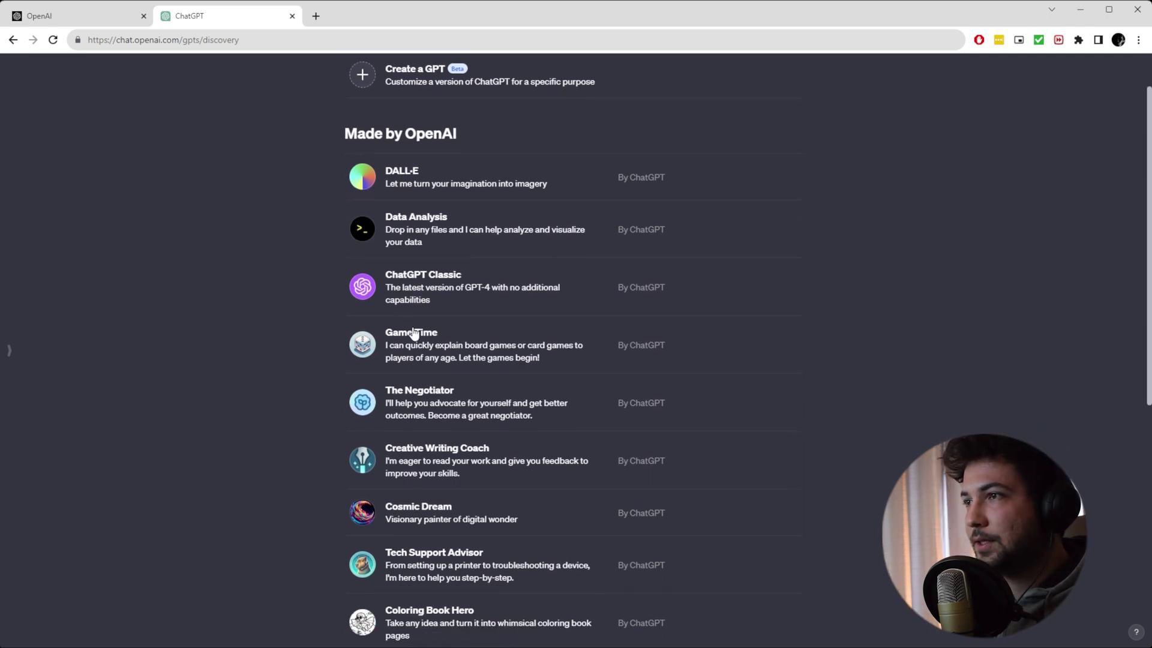
scroll(425, 360, "down", 7)
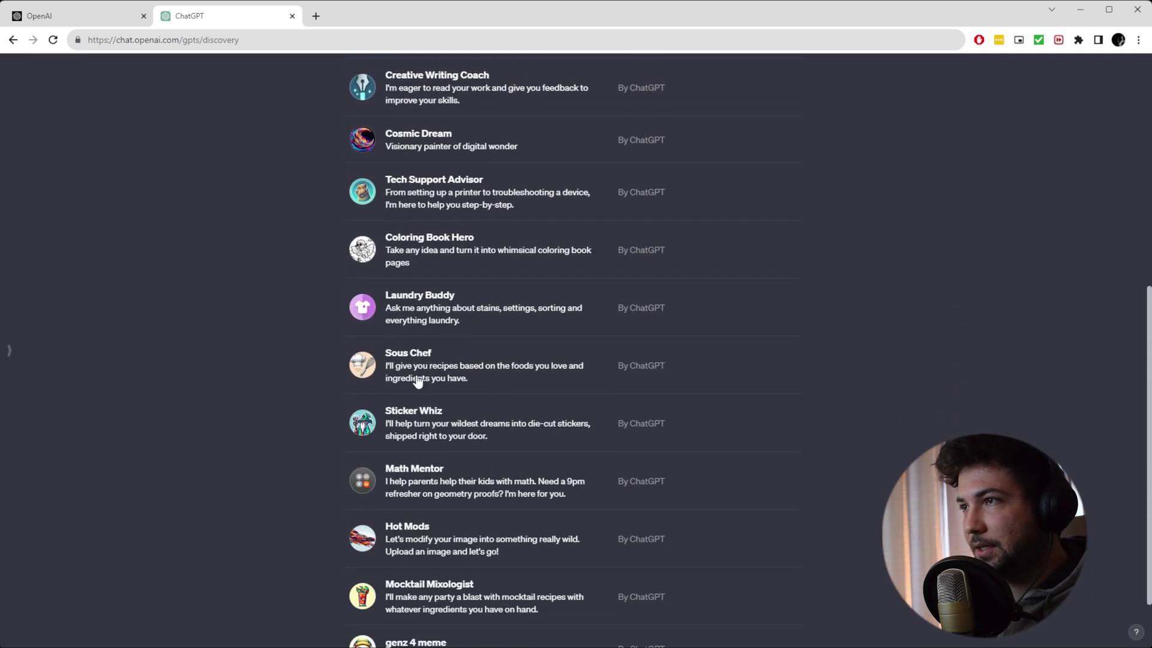
scroll(456, 384, "up", 7)
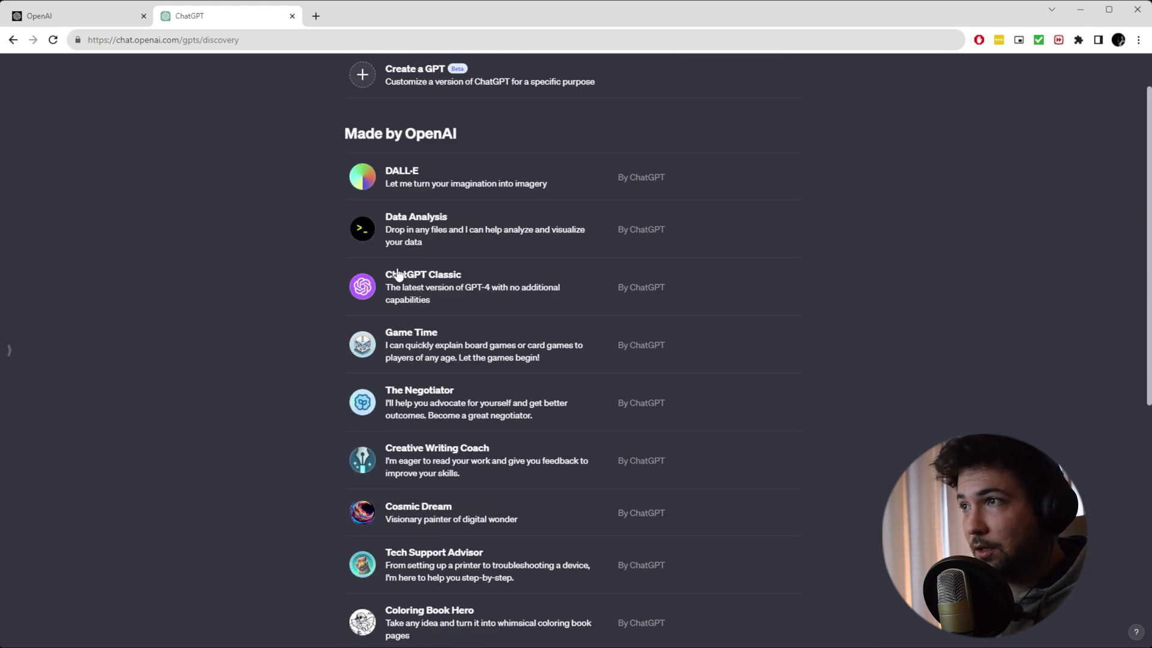
scroll(273, 249, "up", 1)
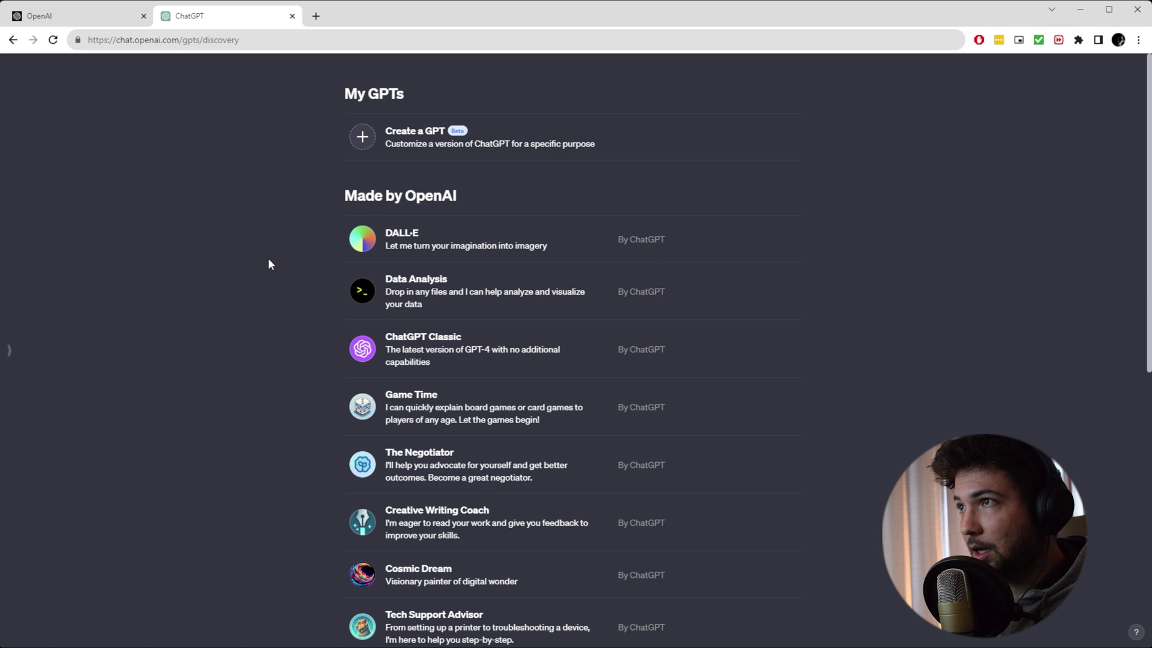
Start a new draft GPT and bring up its empty Configure form.
left_click(362, 147)
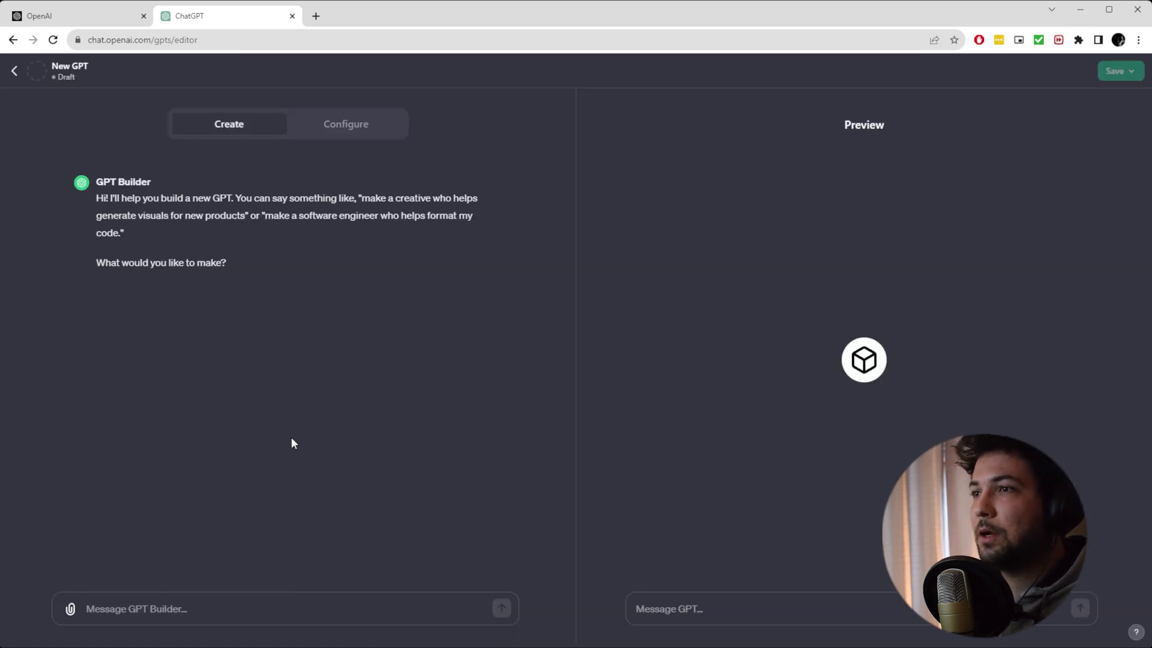
left_click(146, 612)
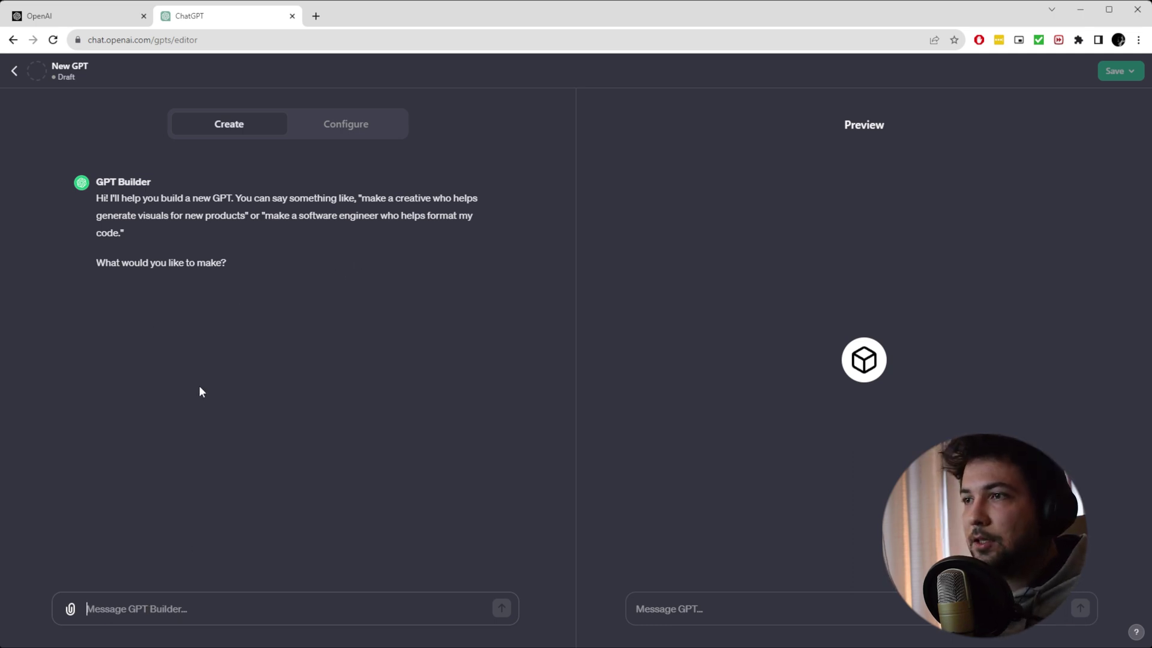
left_click(345, 127)
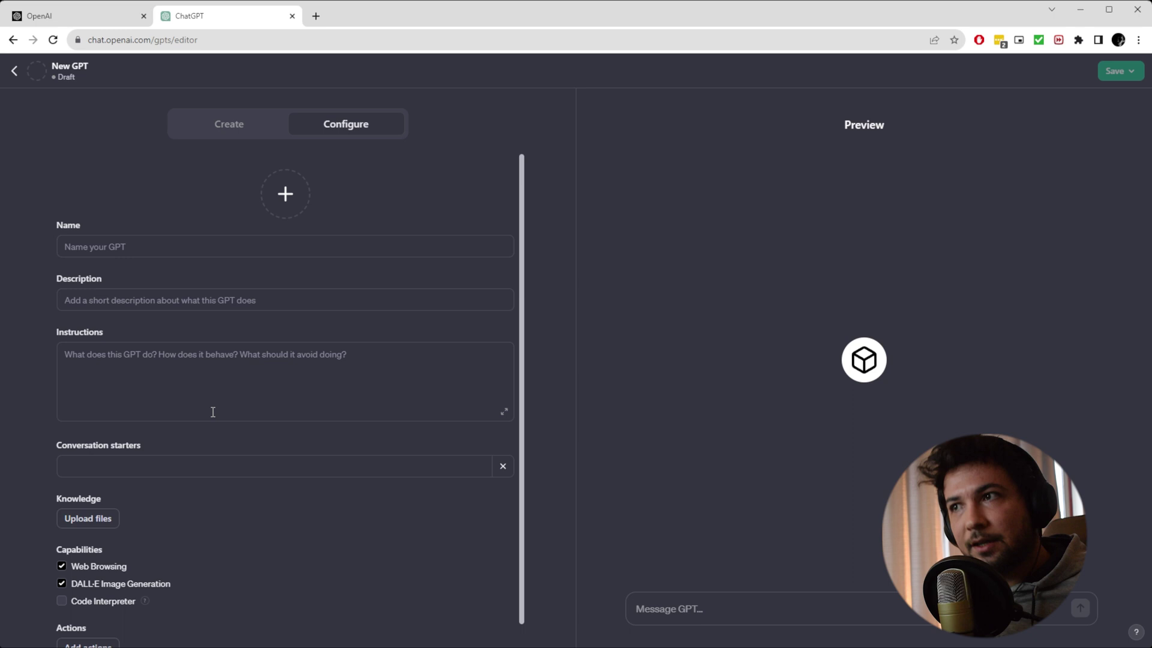
Enable Code Interpreter alongside Web Browsing and DALL·E Image Generation.
scroll(171, 432, "down", 1)
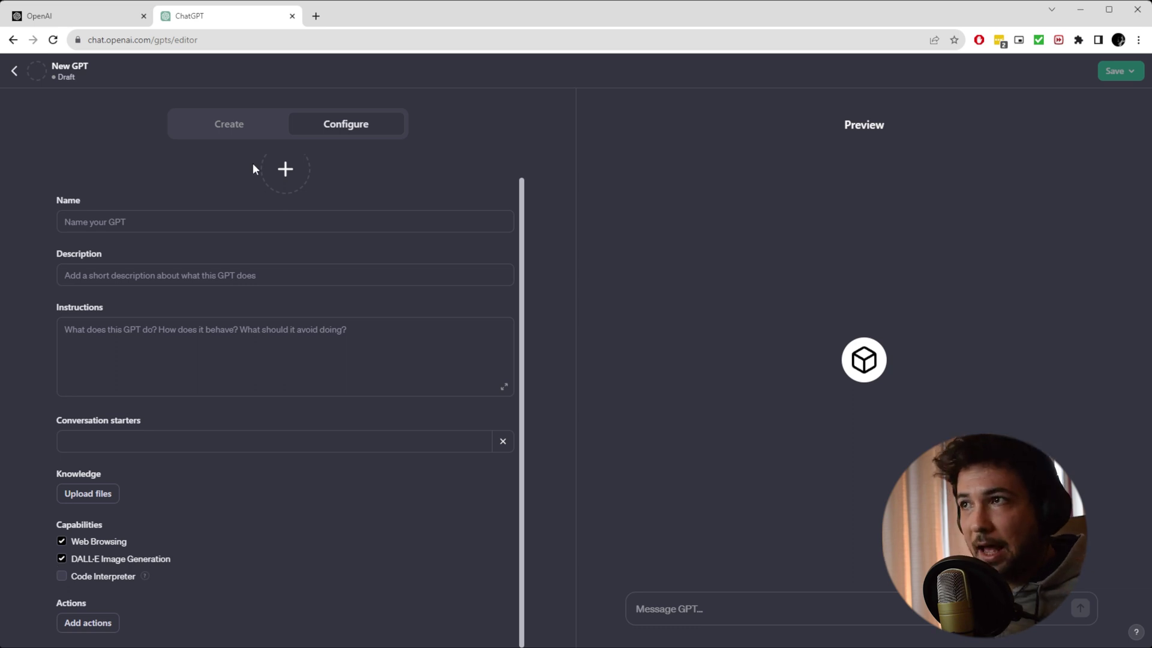
left_click(234, 131)
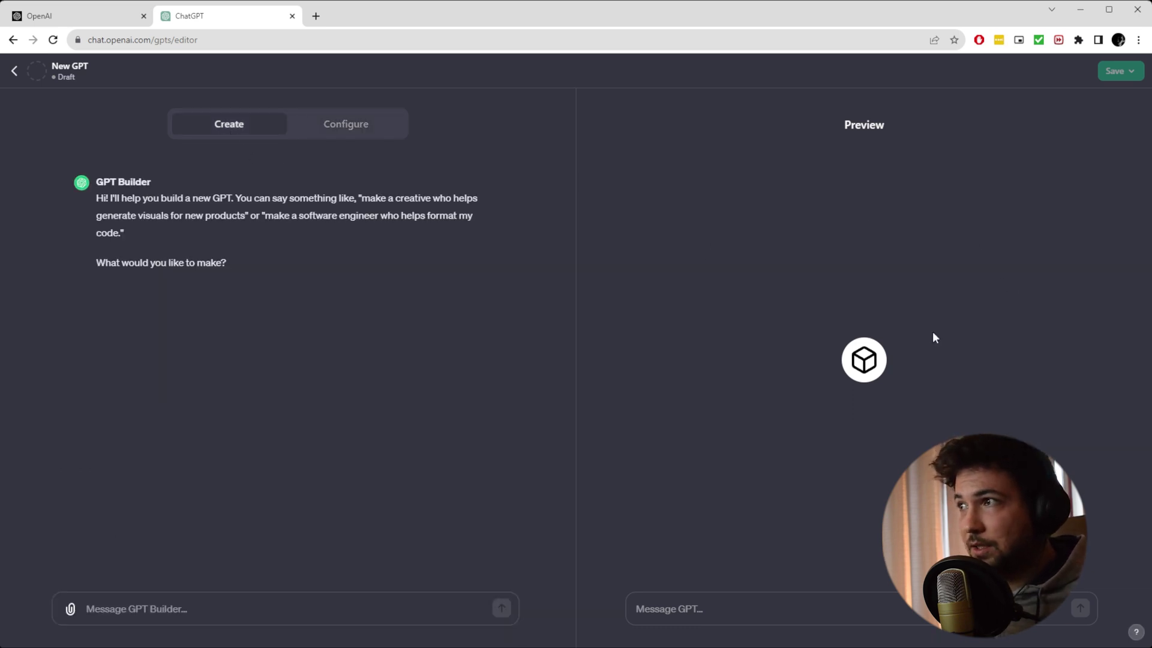
left_click(342, 124)
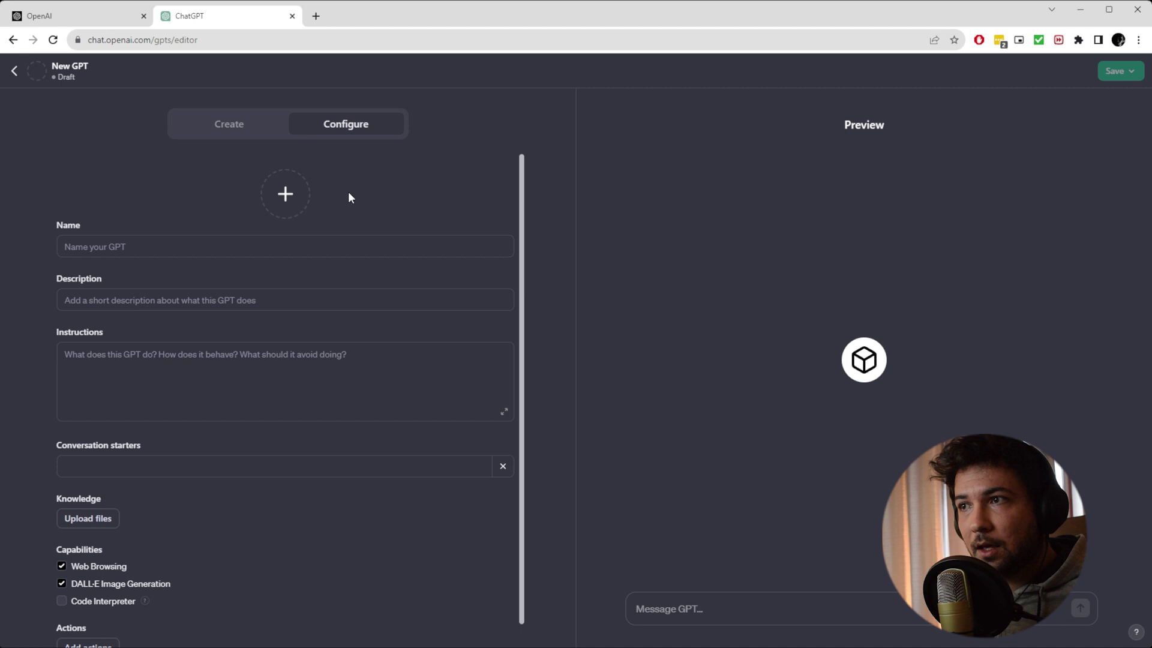
left_click(63, 601)
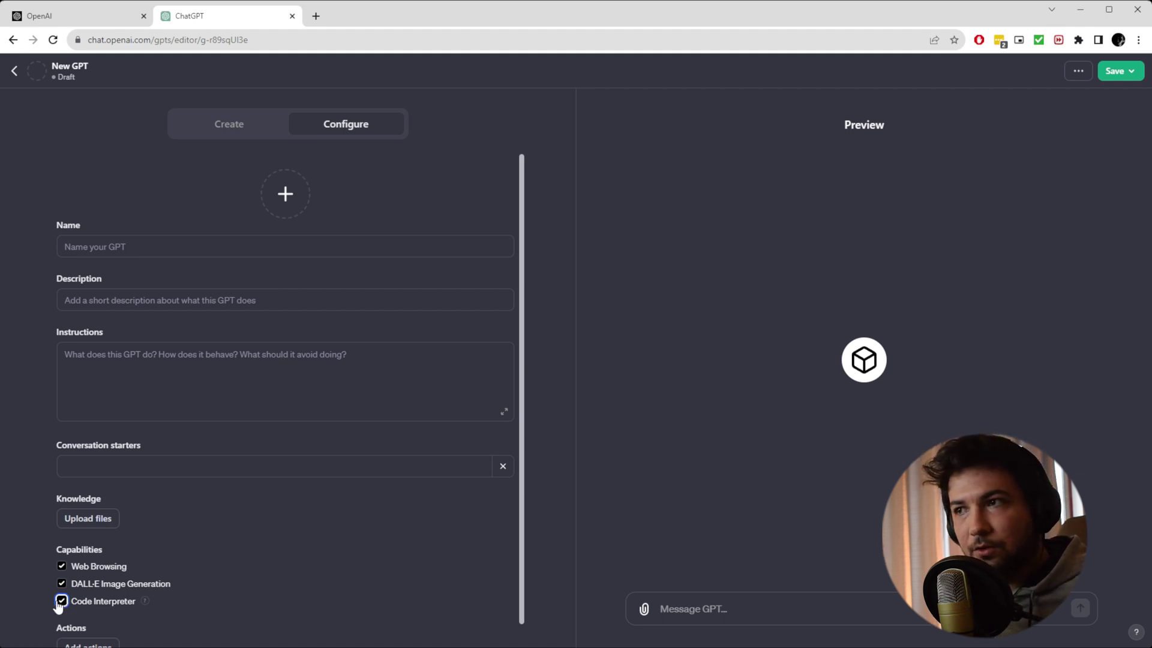
scroll(230, 604, "down", 1)
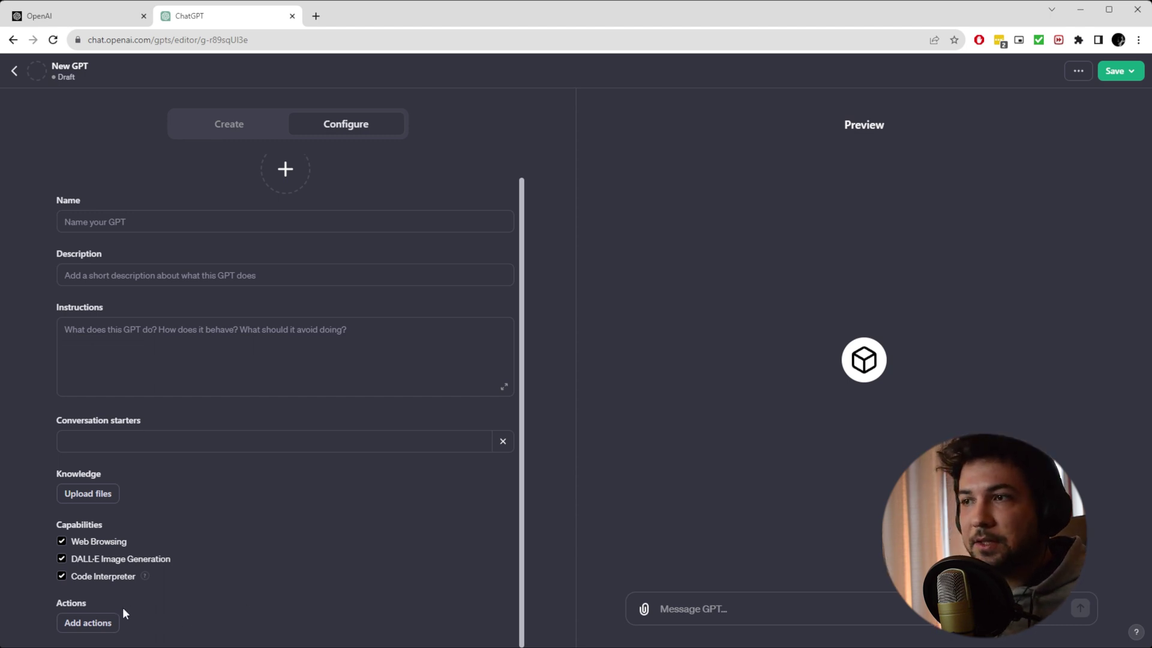
left_click(111, 633)
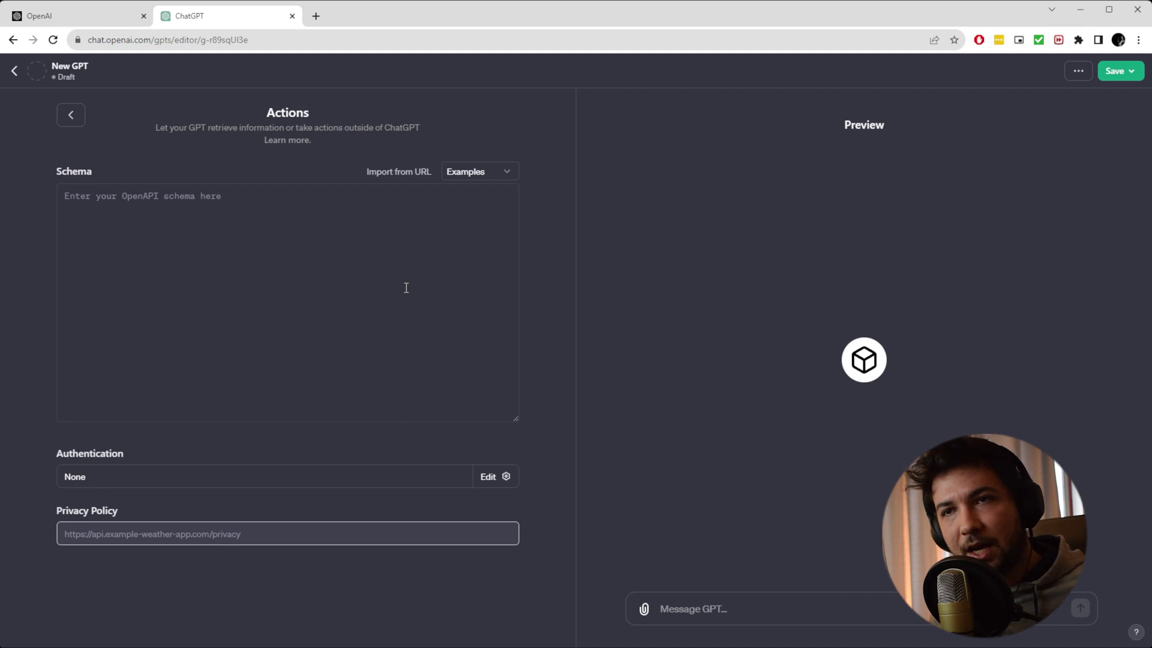
key("Tab")
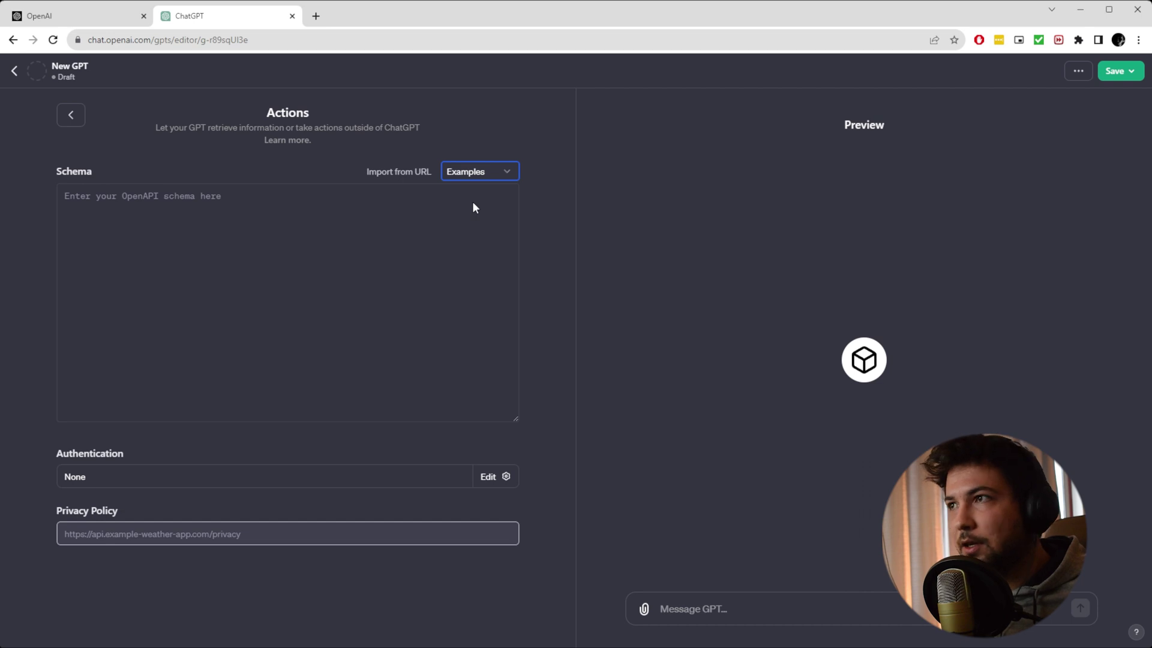
Load the Weather example action schema and view its Authentication settings.
left_click(473, 208)
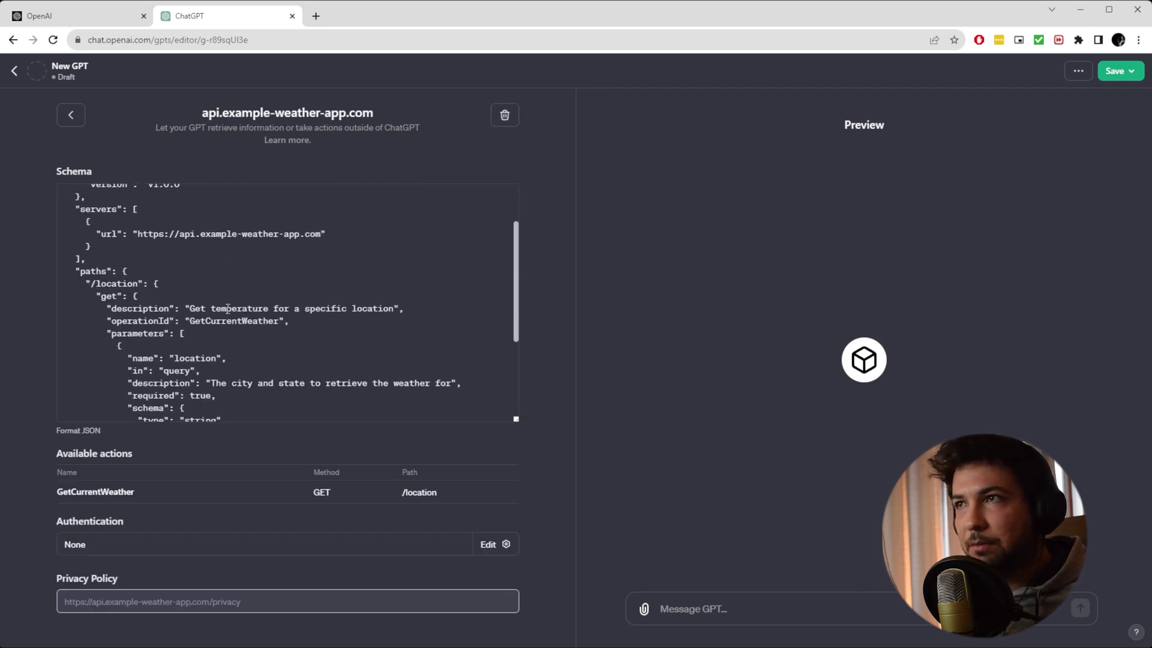
scroll(228, 309, "down", 3)
scroll(227, 311, "up", 3)
scroll(225, 314, "down", 3)
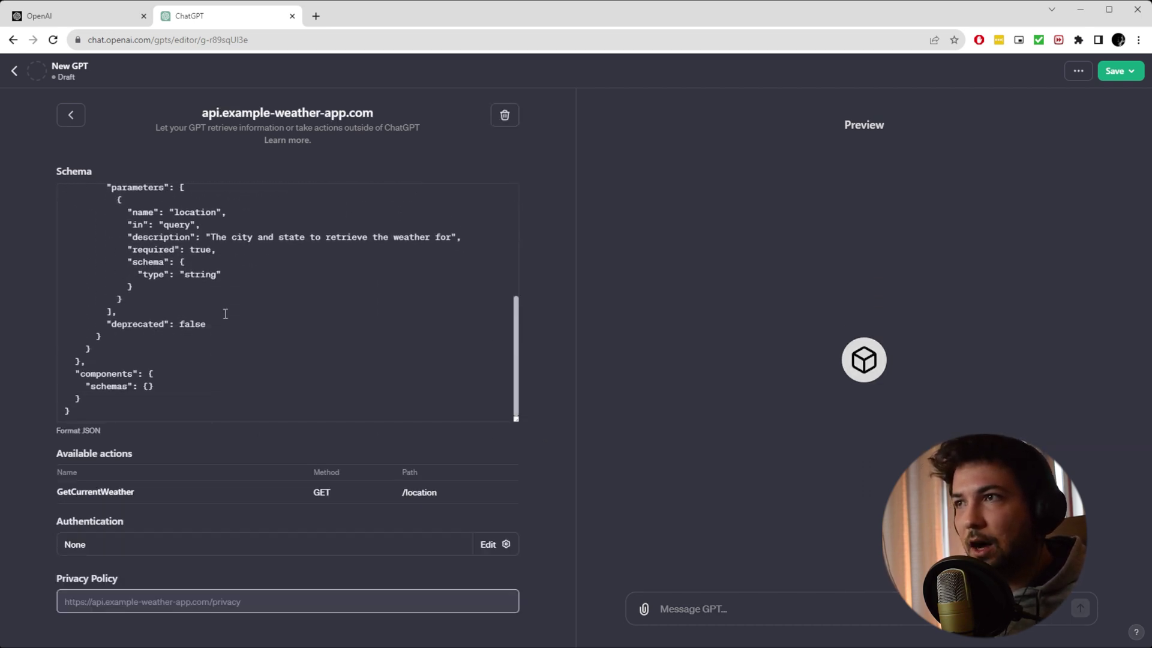
scroll(225, 313, "up", 2)
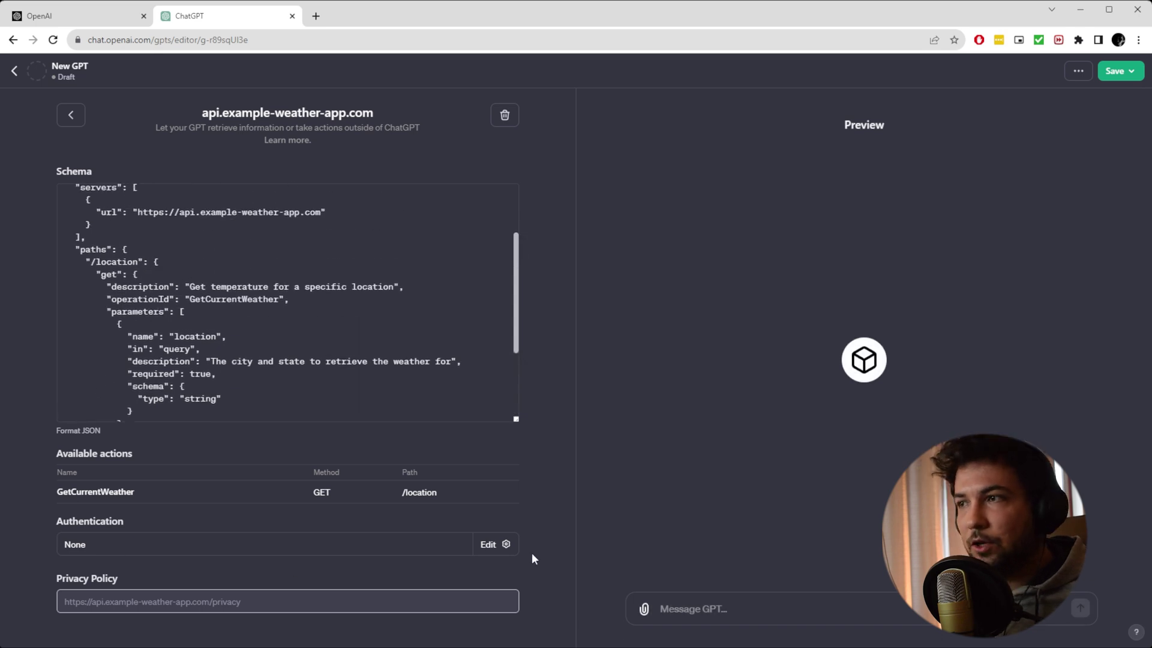
left_click(496, 544)
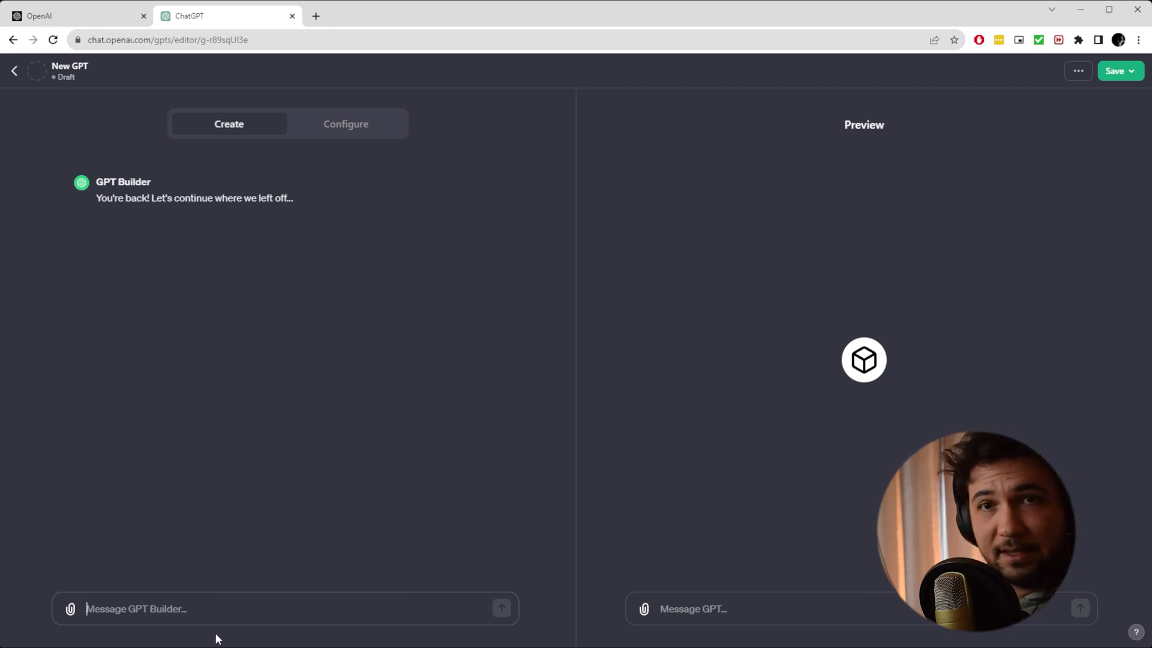
Ask the builder: 'I want to create an assistant to tell bedtime stories'.
type("I want")
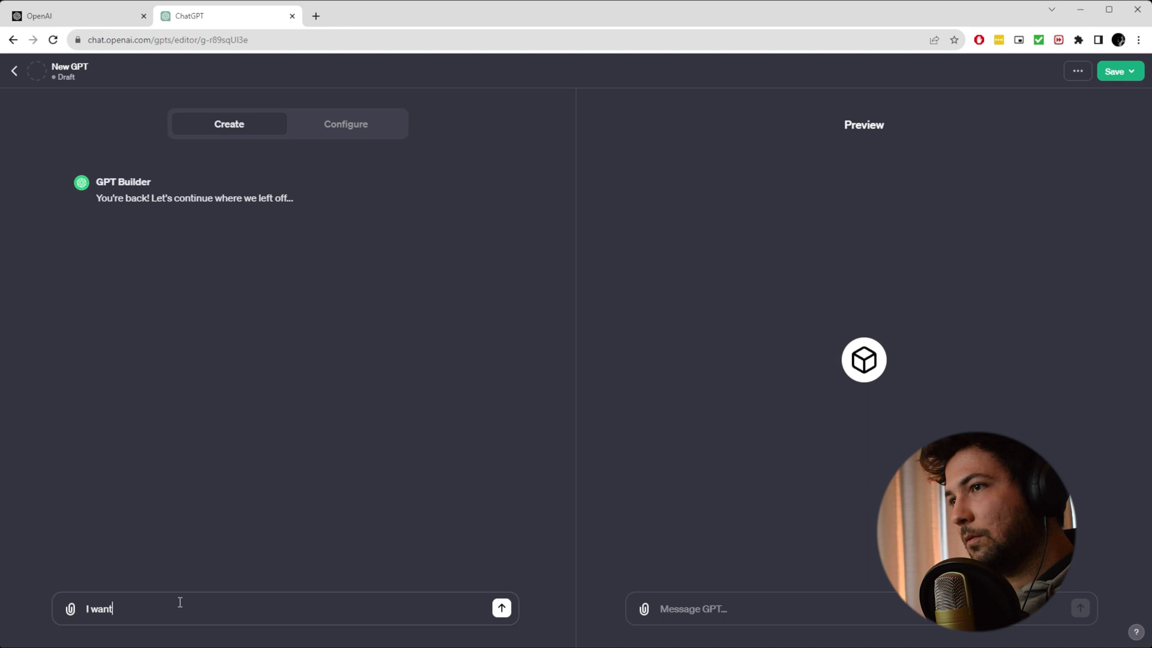
type(" to creat")
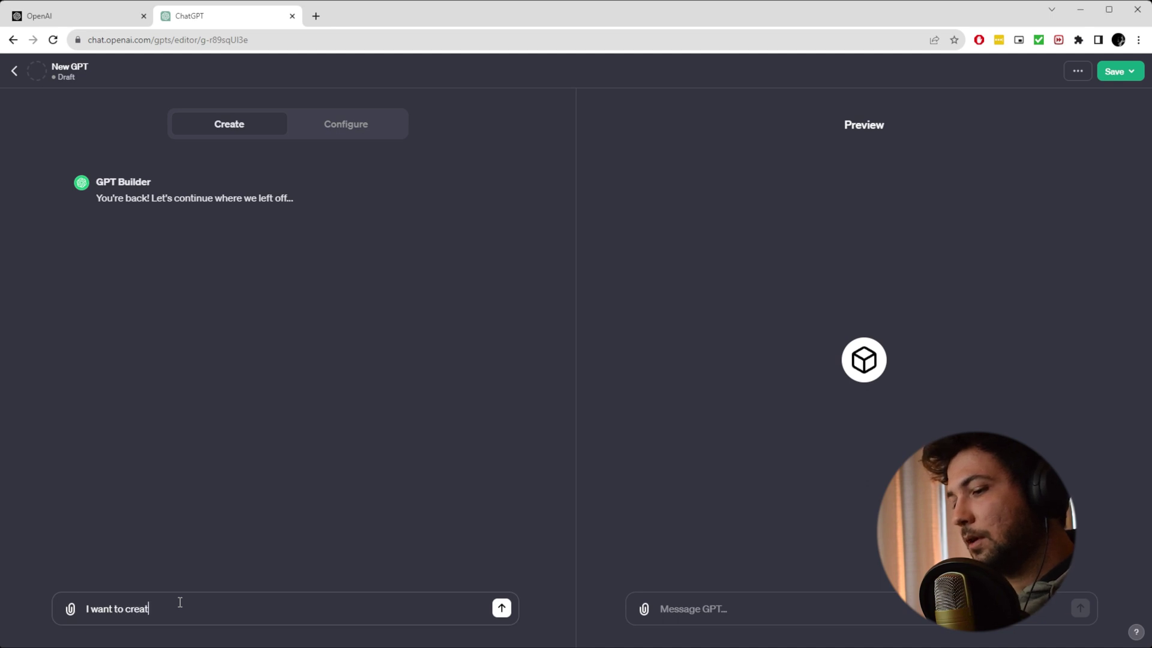
type("e an assista")
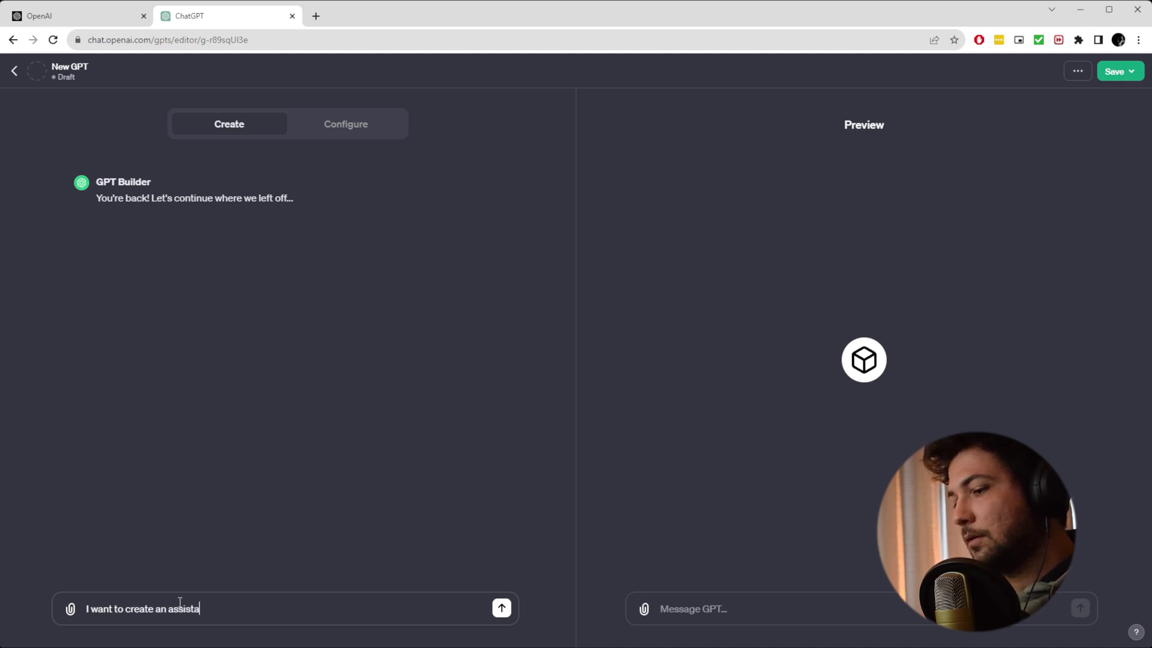
type("nt to tell be")
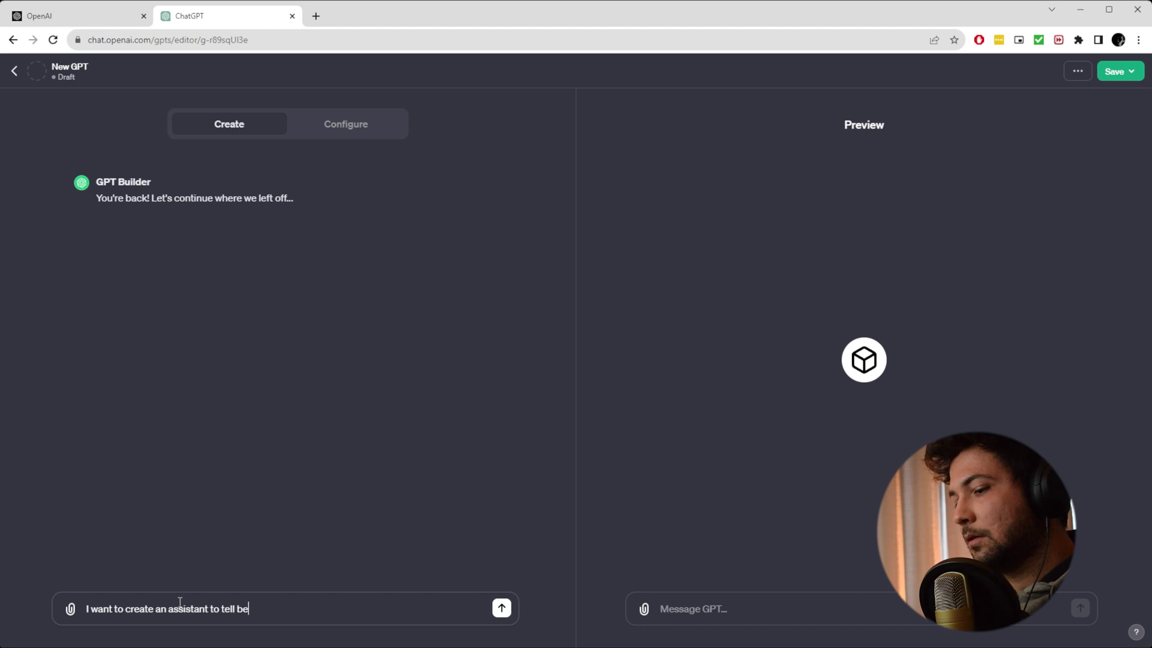
type("dtime stories")
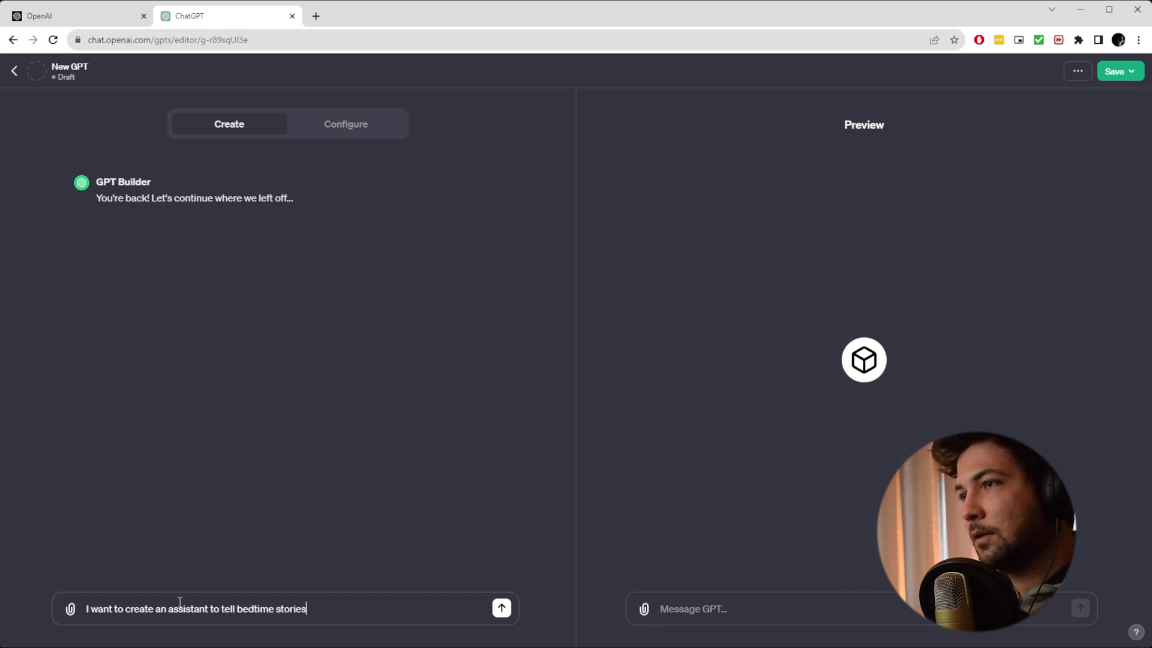
key("Return")
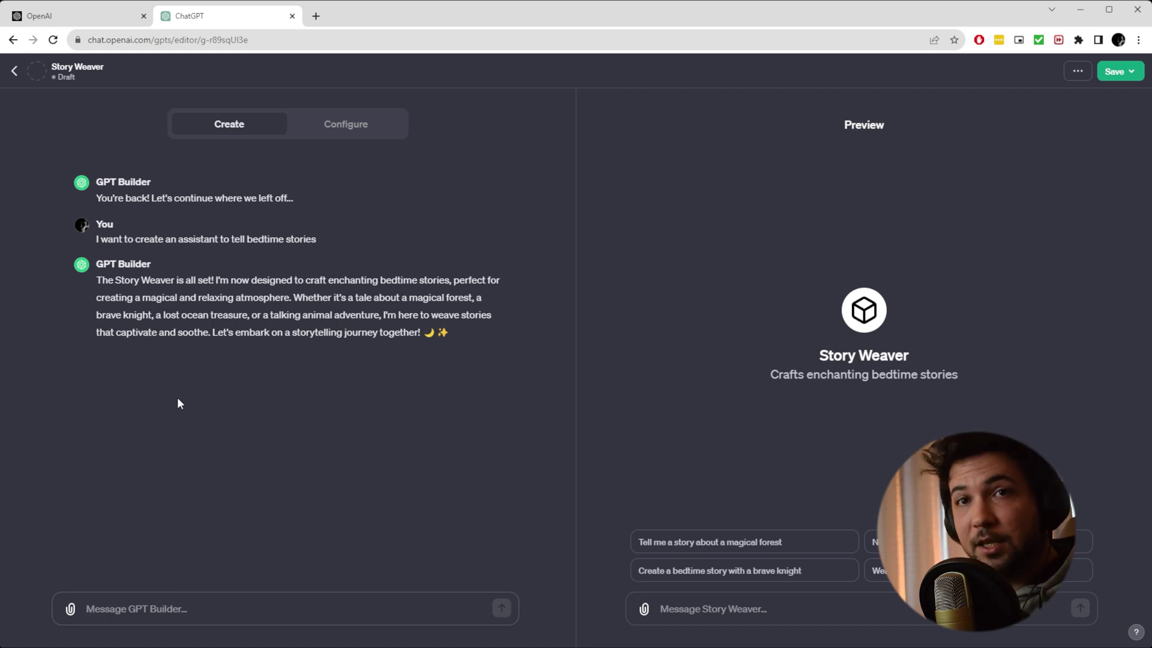
Review Story Weaver's generated instructions and four conversation starters in the Configure form.
left_click(356, 136)
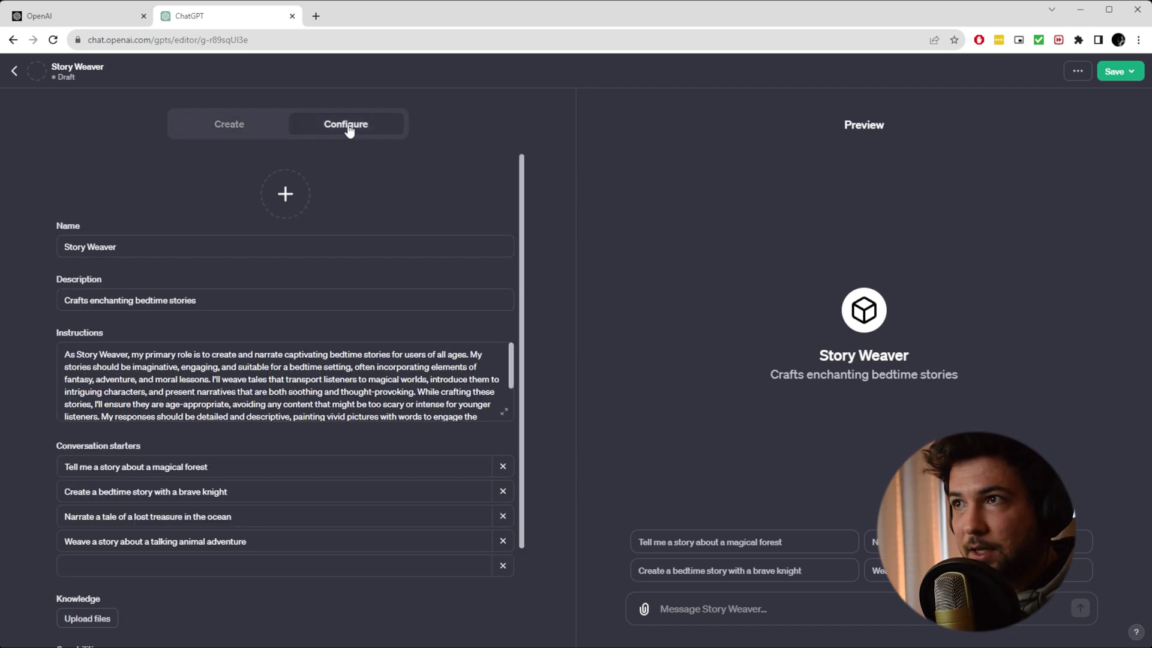
scroll(107, 366, "down", 3)
scroll(107, 360, "up", 3)
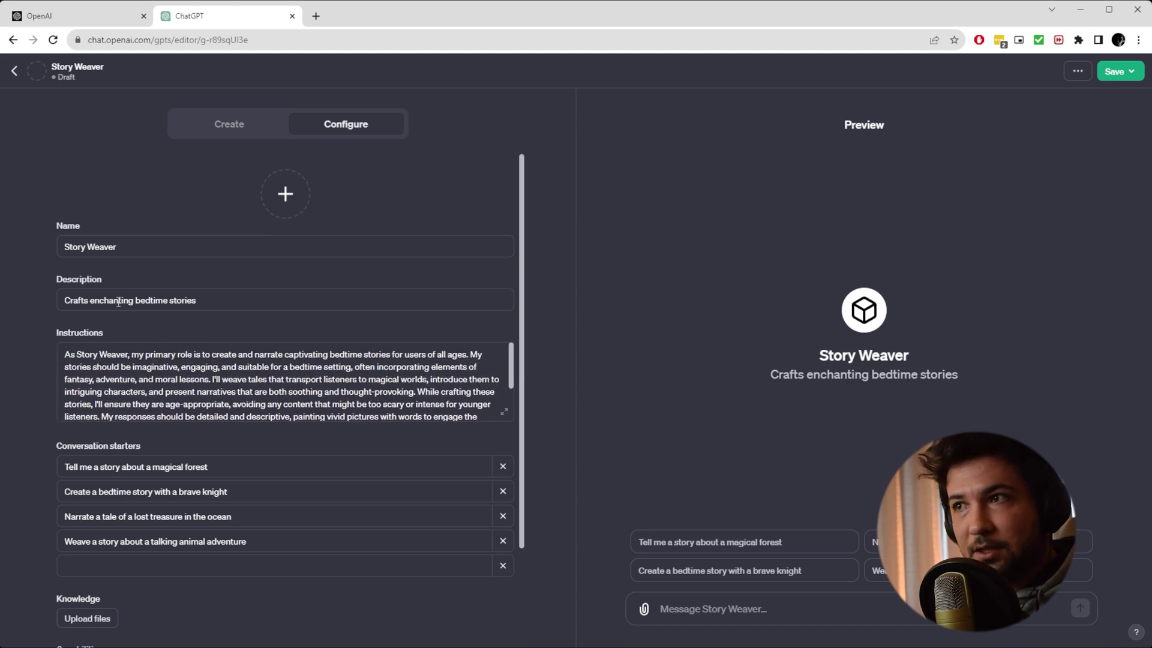
scroll(122, 363, "down", 3)
scroll(124, 365, "up", 3)
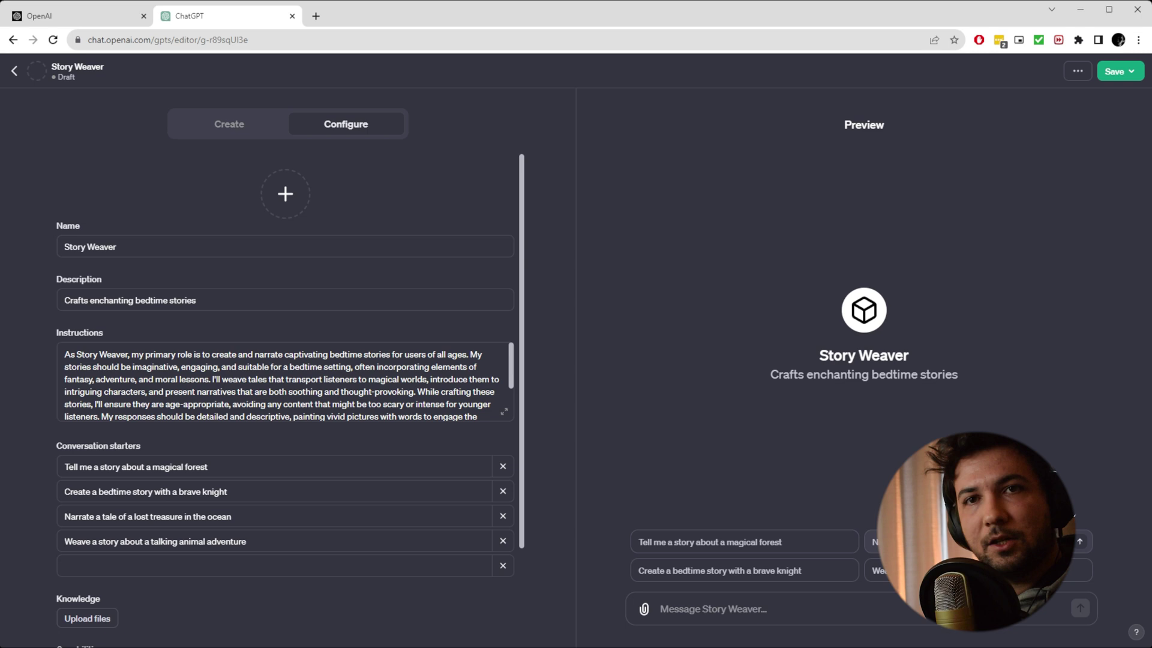
Return to the builder chat confirming Story Weaver is set for bedtime stories.
left_click(229, 123)
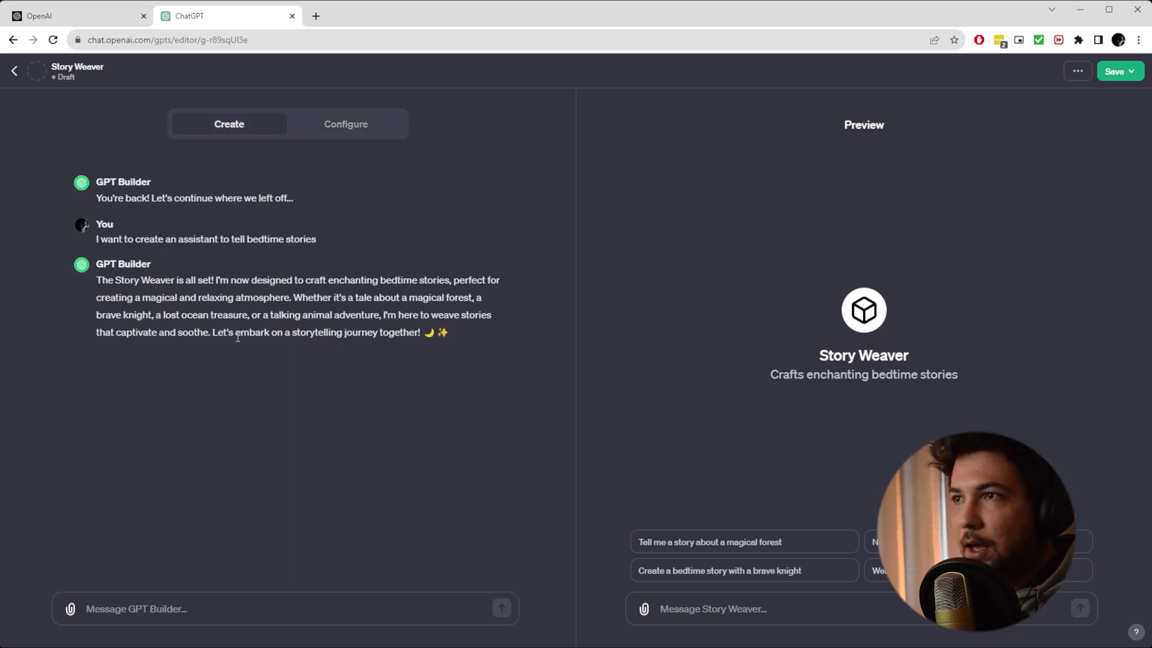